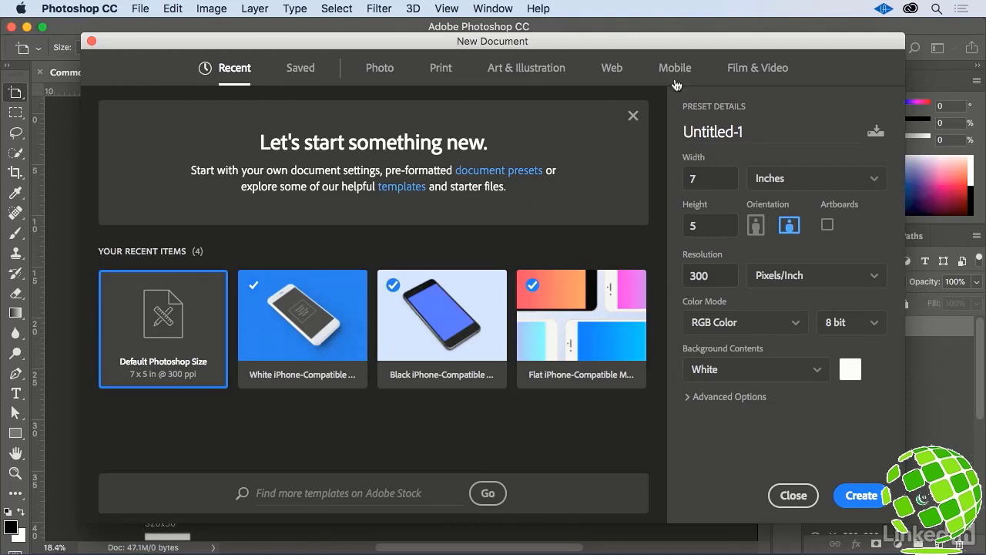
- Create a new document from the Web Large preset, 1920 x 1080 px at 72 ppi, with artboards enabled
click(615, 71)
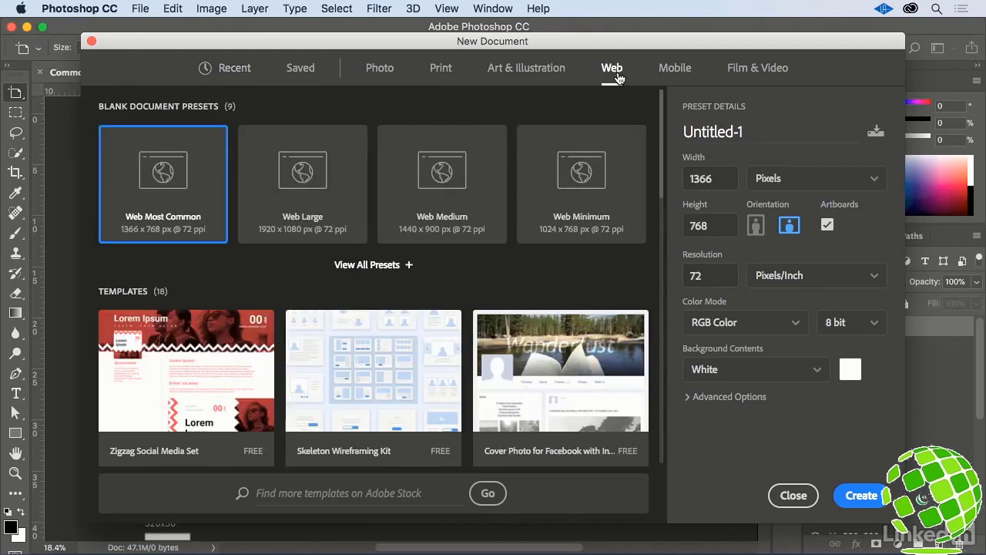
click(339, 224)
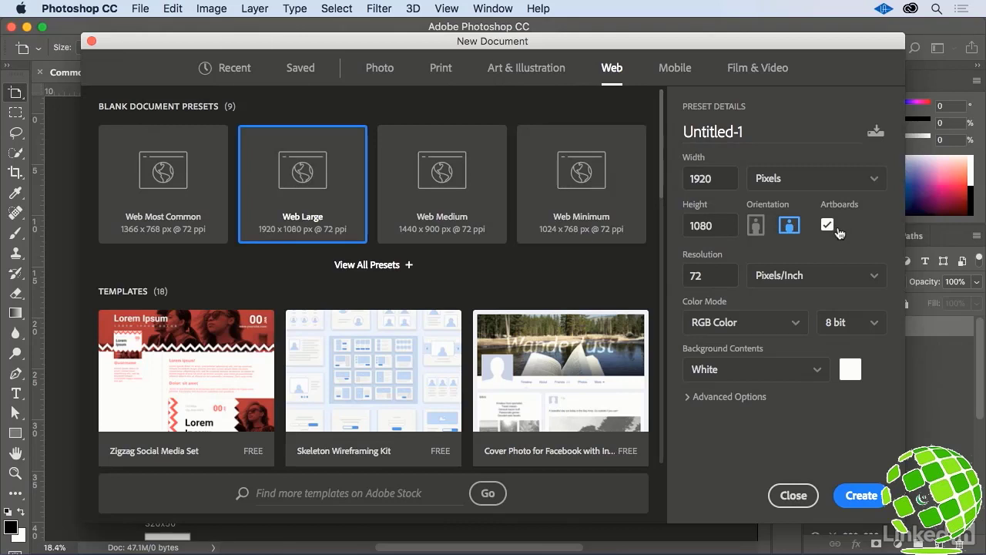
click(861, 496)
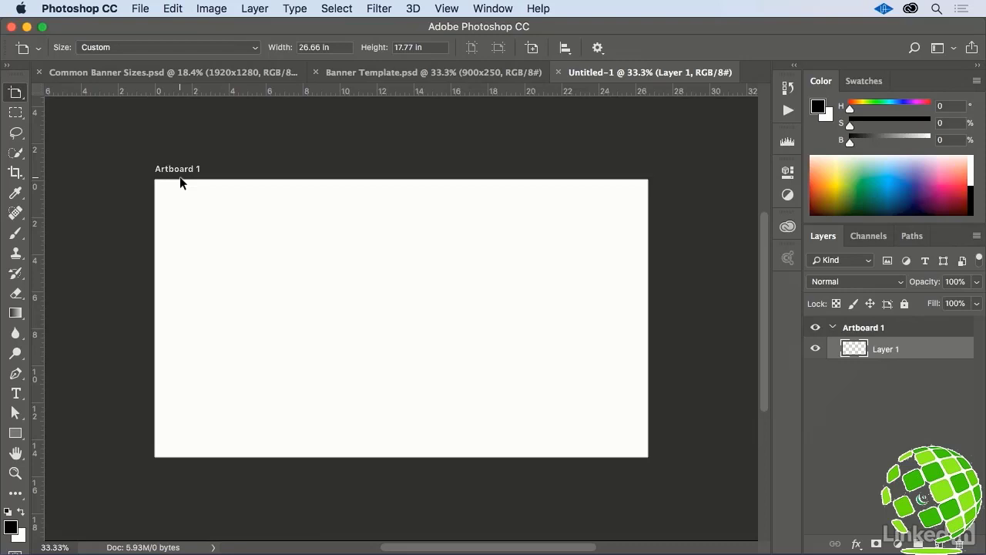
- Rename the document's first artboard as 1920x1080
double_click(866, 329)
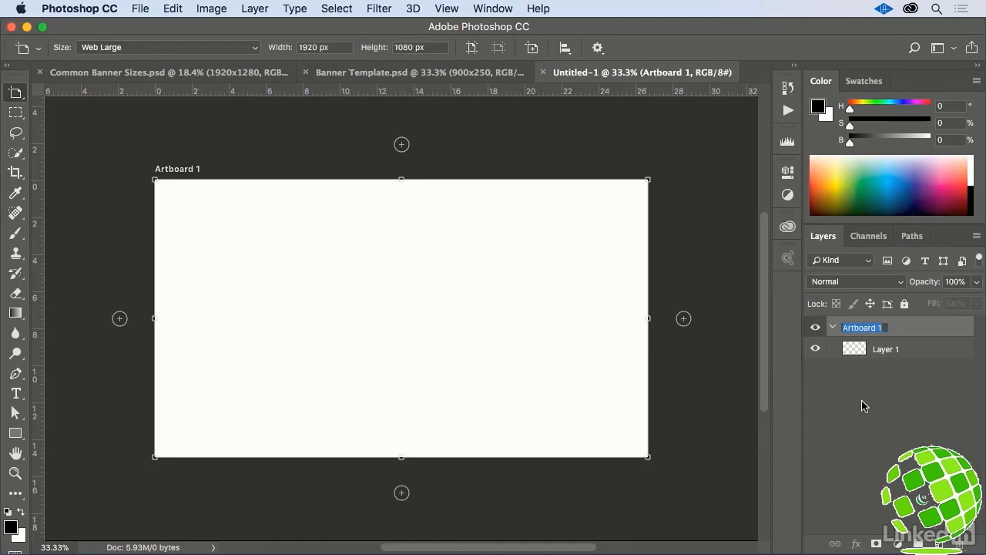
text(1920x1080)
key(Return)
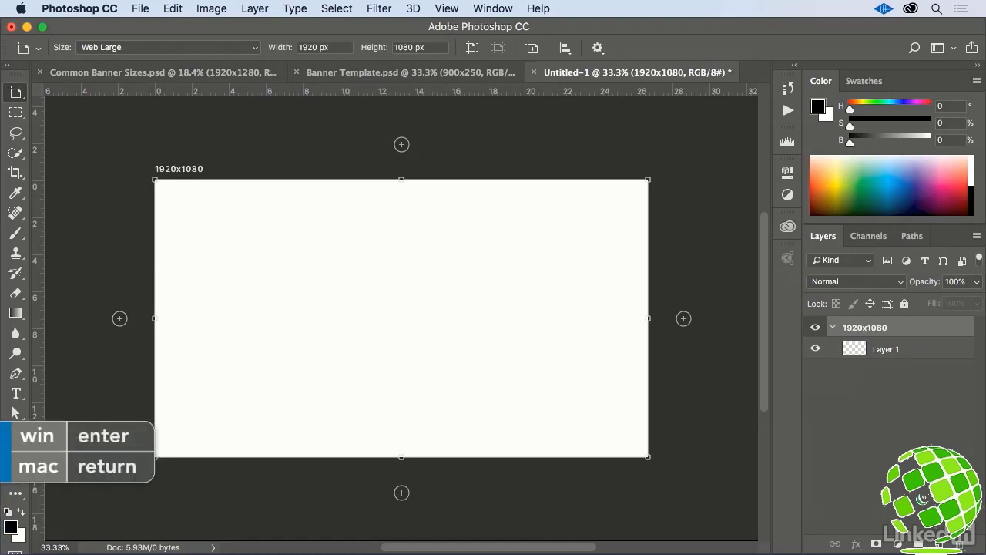
- Add a second artboard on the right side of the 1920x1080 artboard and shrink it to about 1271 x 713 px
click(914, 351)
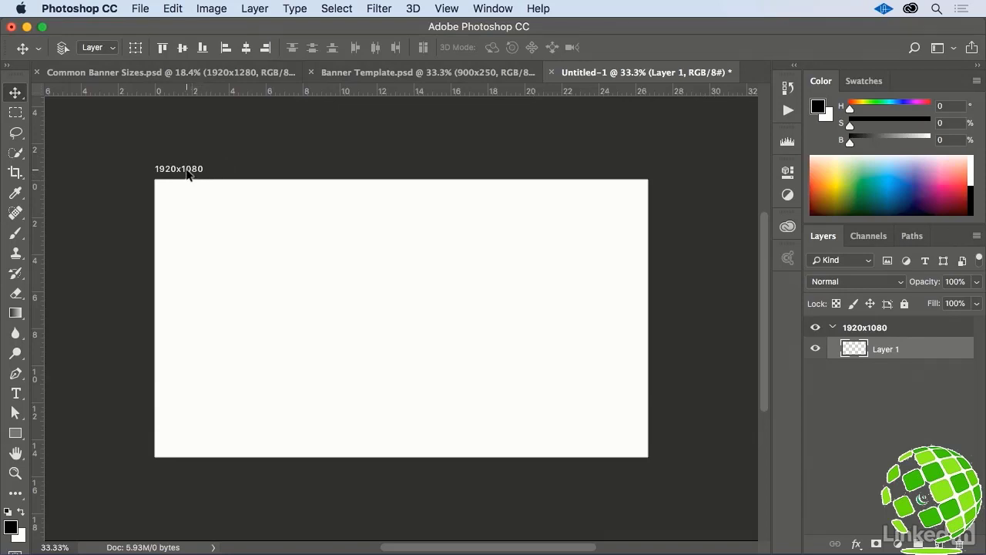
click(185, 169)
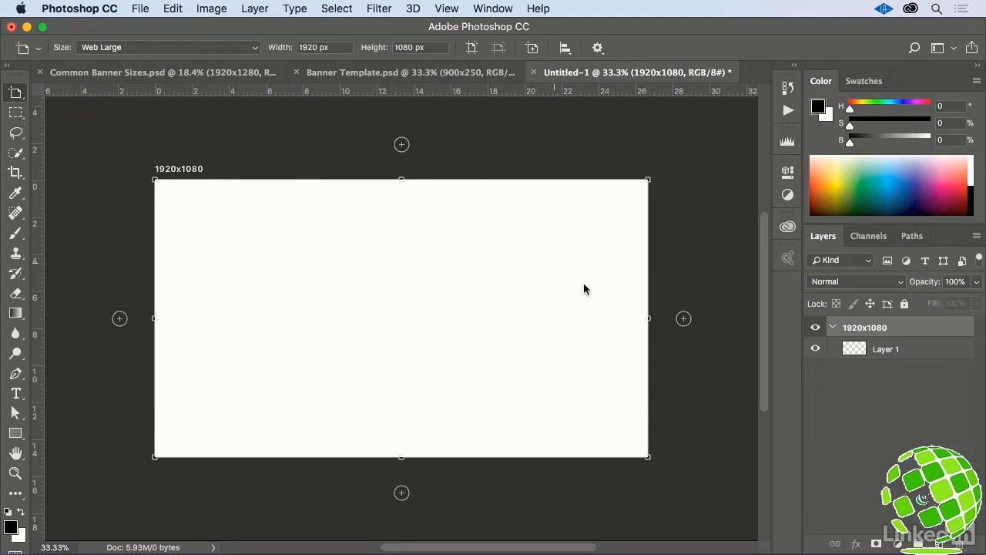
click(683, 318)
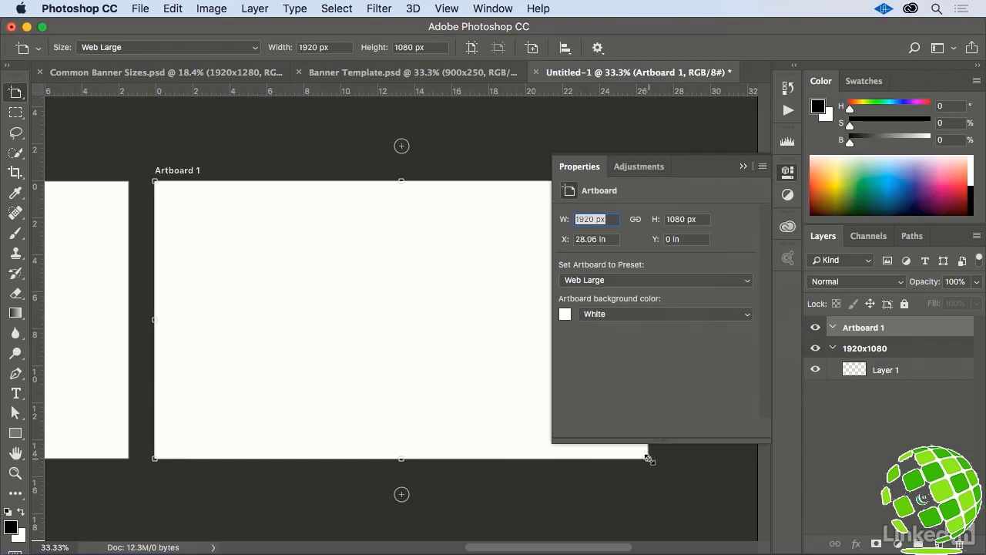
drag(648, 458, 482, 365)
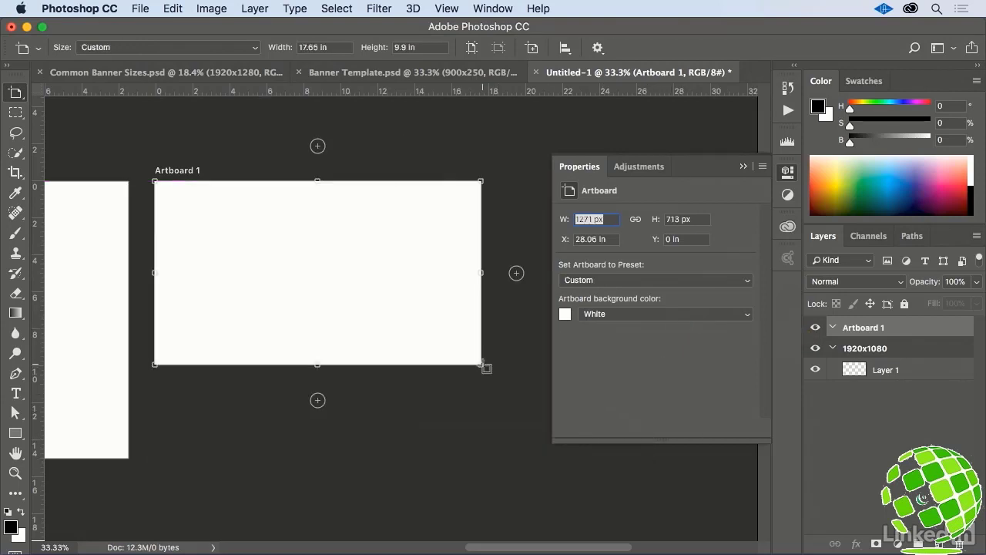
- Set the second artboard's width to 1280 px and its height to 720 px
double_click(583, 220)
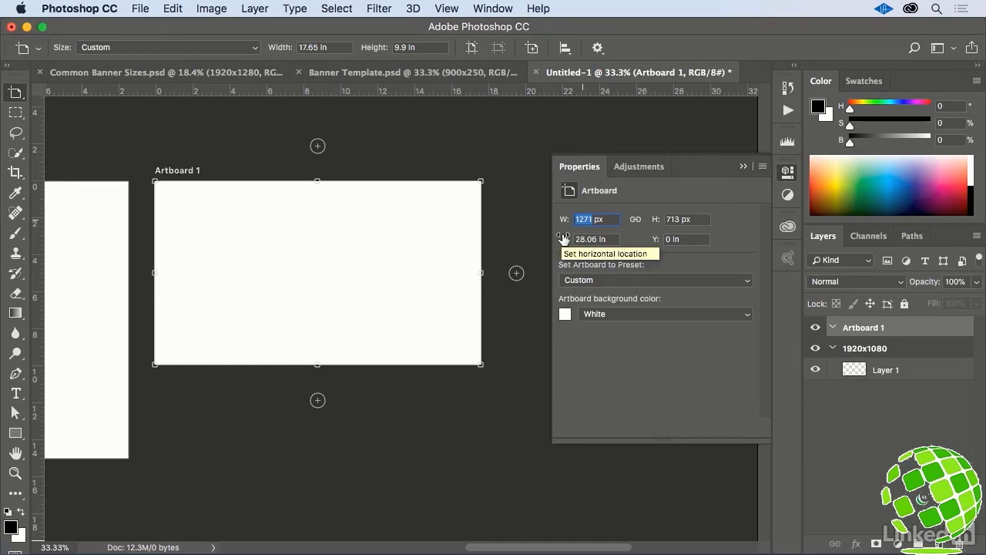
text(1280)
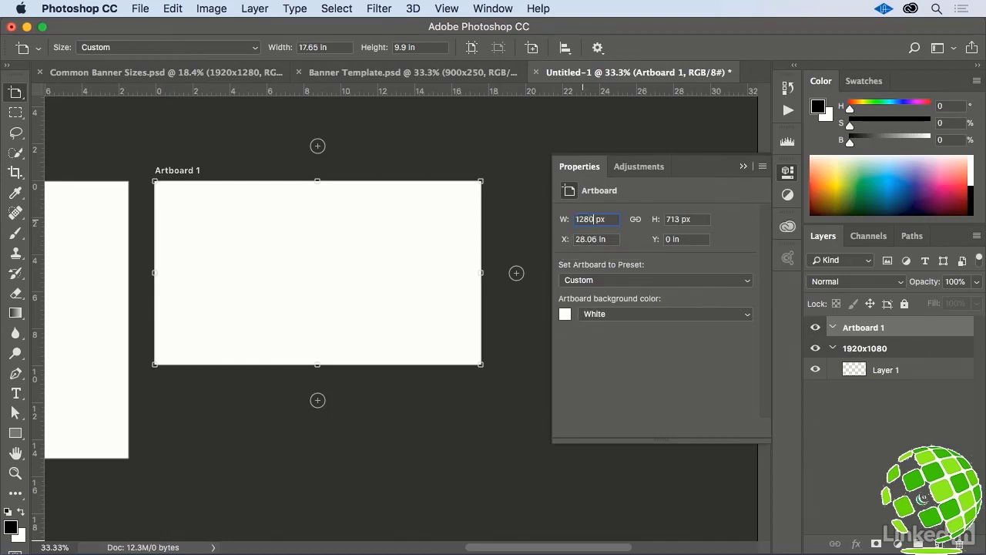
key(Tab)
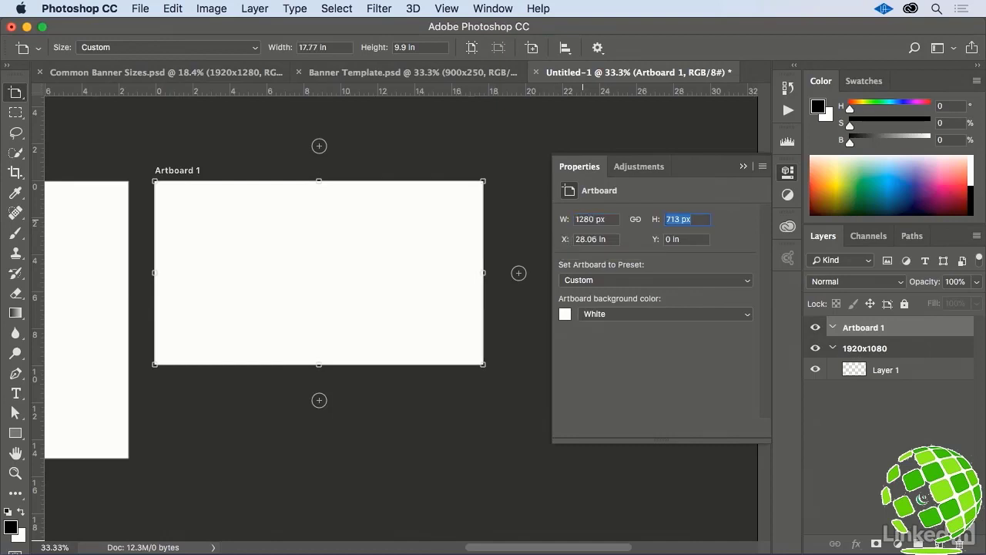
text(720)
key(Tab)
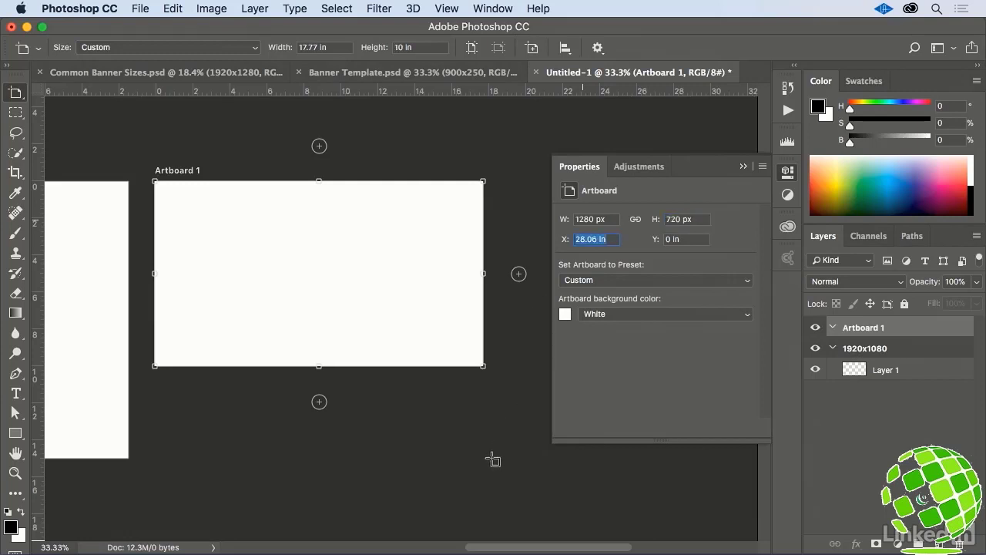
- Rename the second artboard as 1280x720
scroll(493, 460, left, 10)
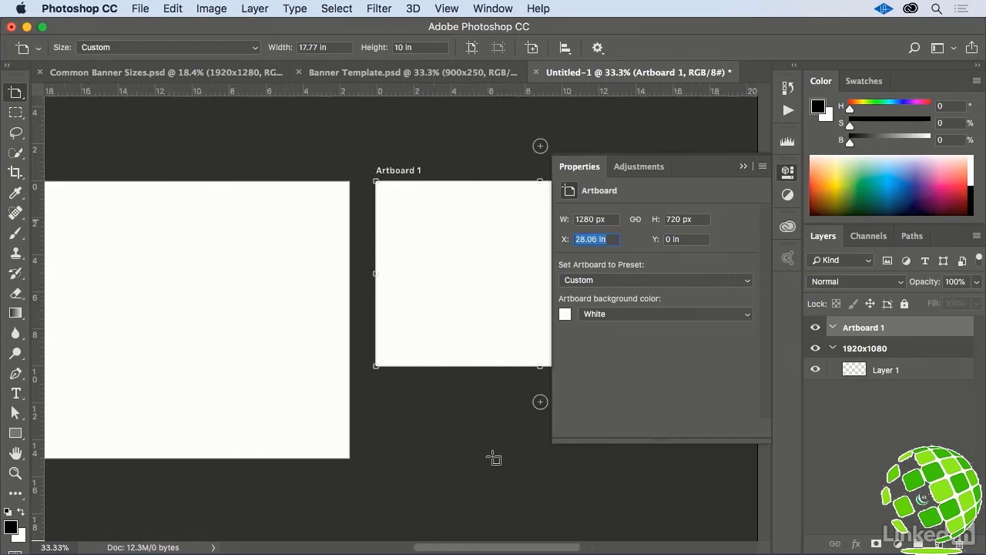
scroll(493, 459, left, 1)
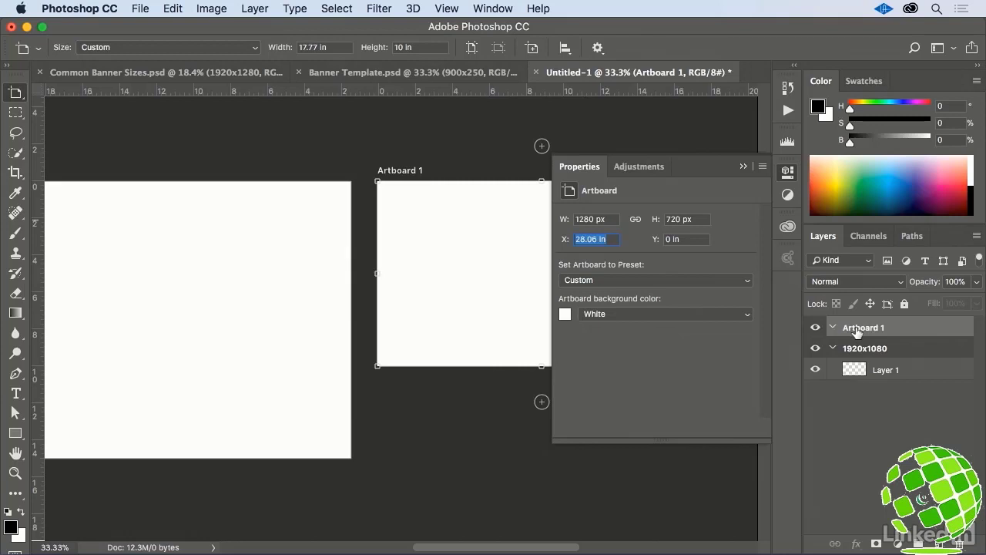
double_click(857, 328)
text(1280x)
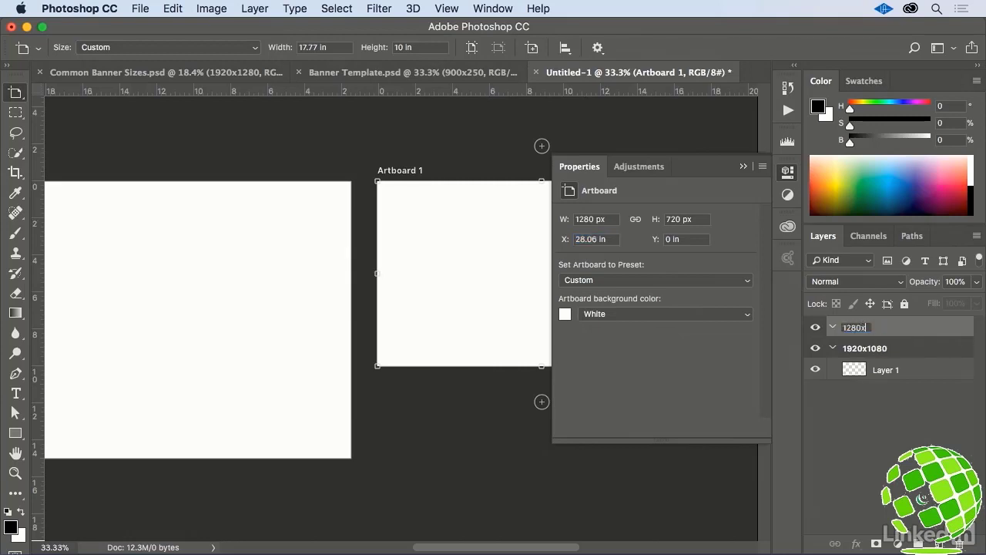
text(720)
key(Return)
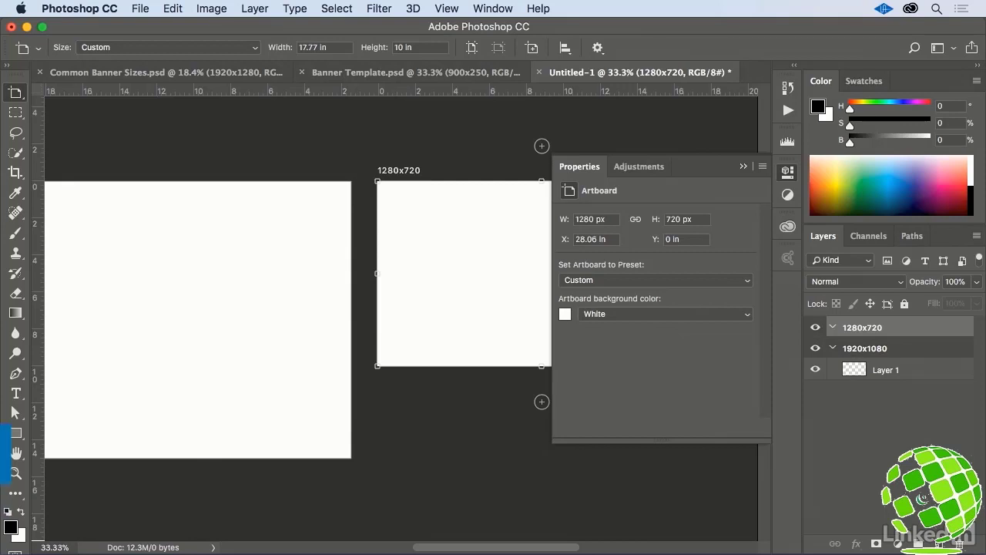
- Add a third artboard directly below the 1920x1080 artboard
key(super+minus)
key(super+minus)
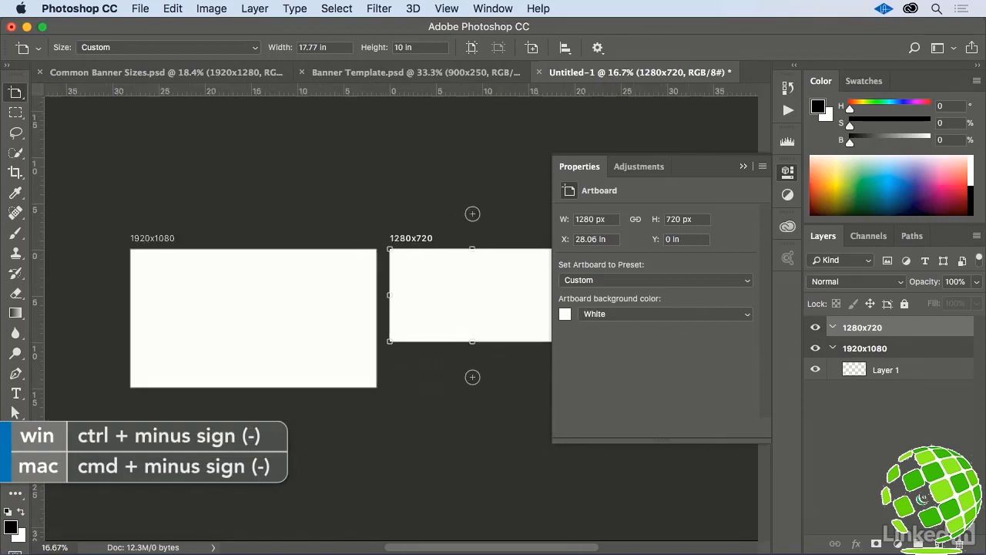
click(151, 239)
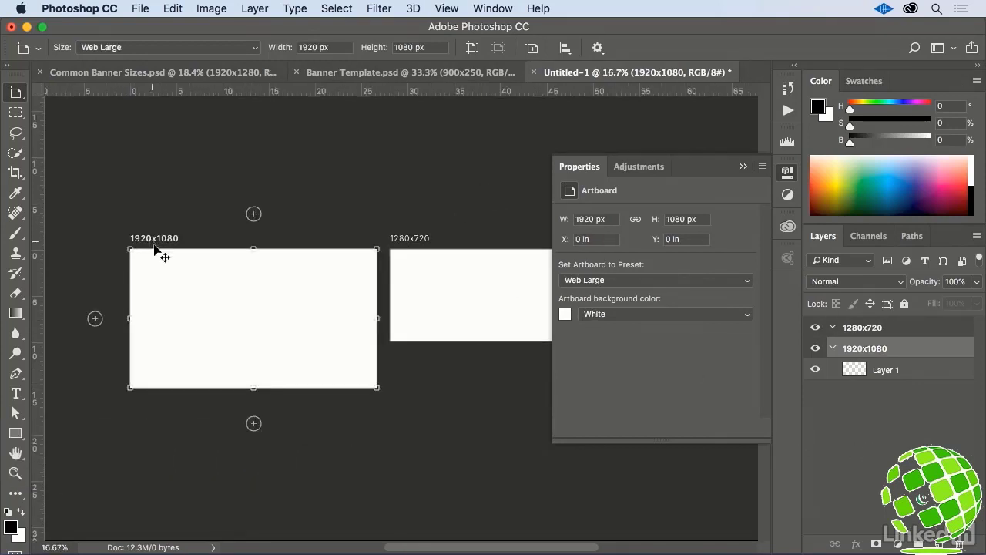
click(254, 424)
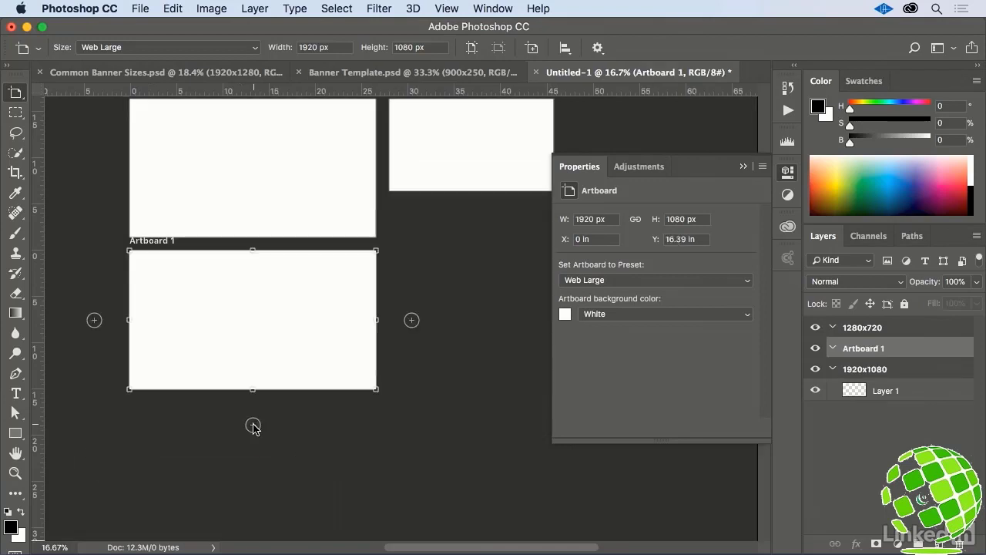
- Set the third artboard's width to 1200 px and its height to 600 px
double_click(583, 219)
text(1200)
key(Tab)
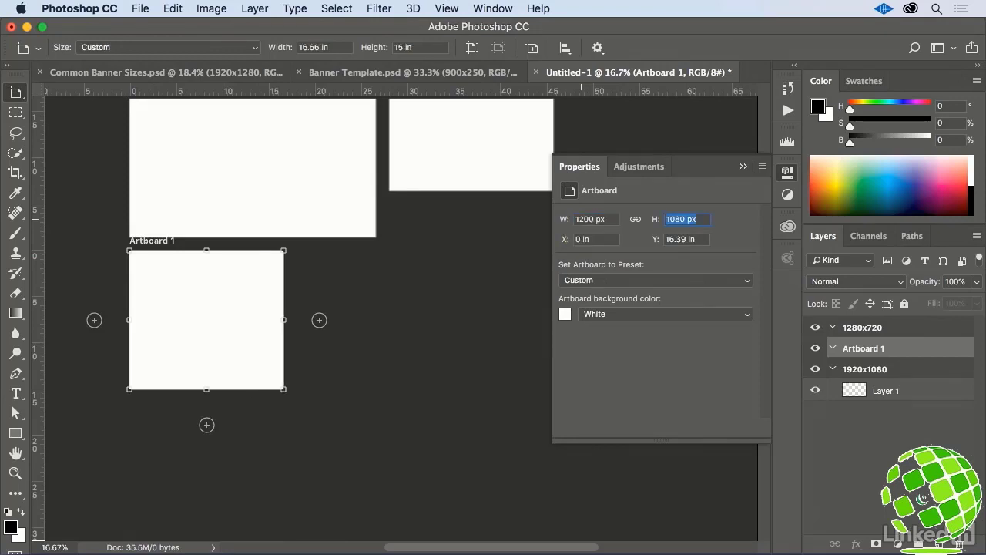
text(600)
key(Return)
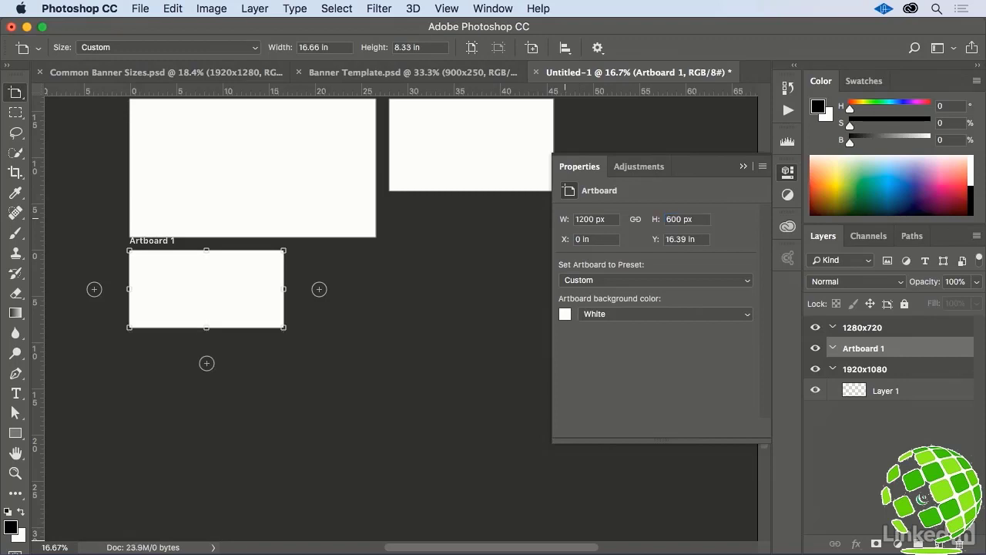
- Rename the third artboard as 1200x600 and reorder the artboards from top to bottom as 1920x1080, 1280x720, 1200x600
double_click(858, 348)
text(1200x600)
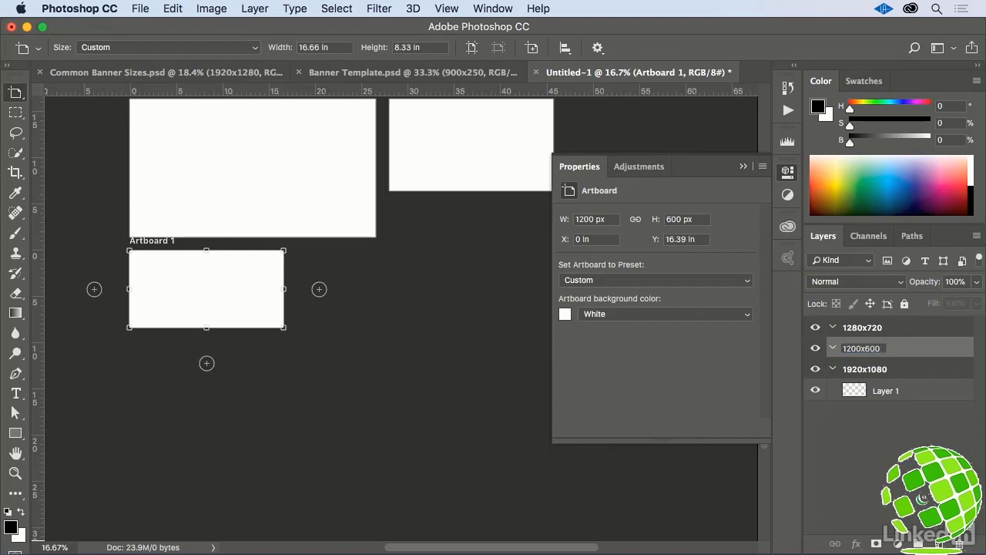
key(Return)
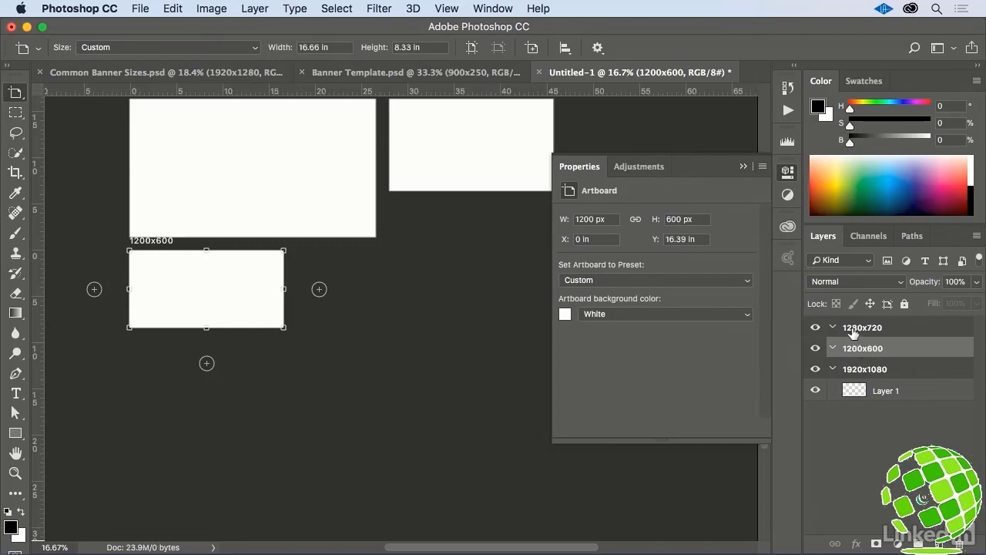
drag(853, 331, 851, 409)
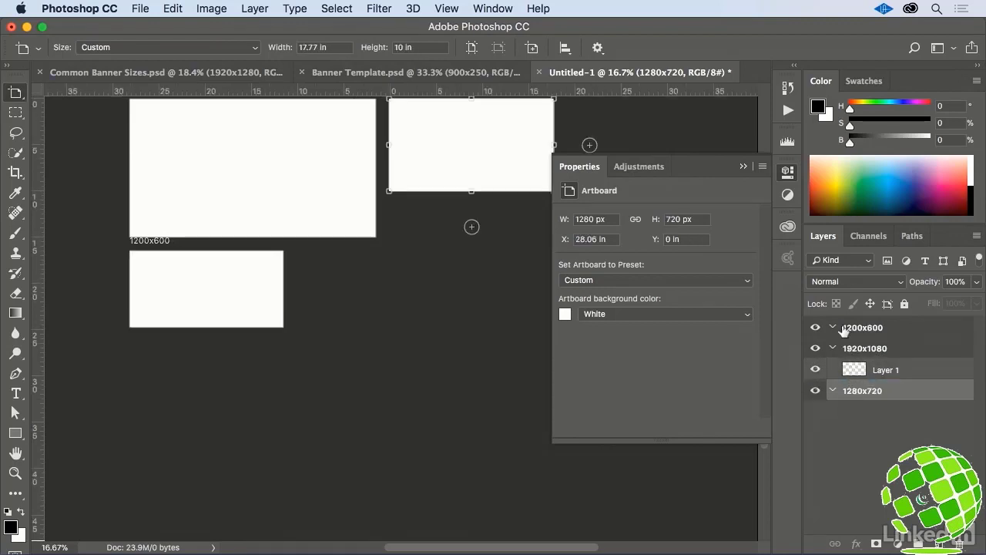
drag(844, 330, 841, 405)
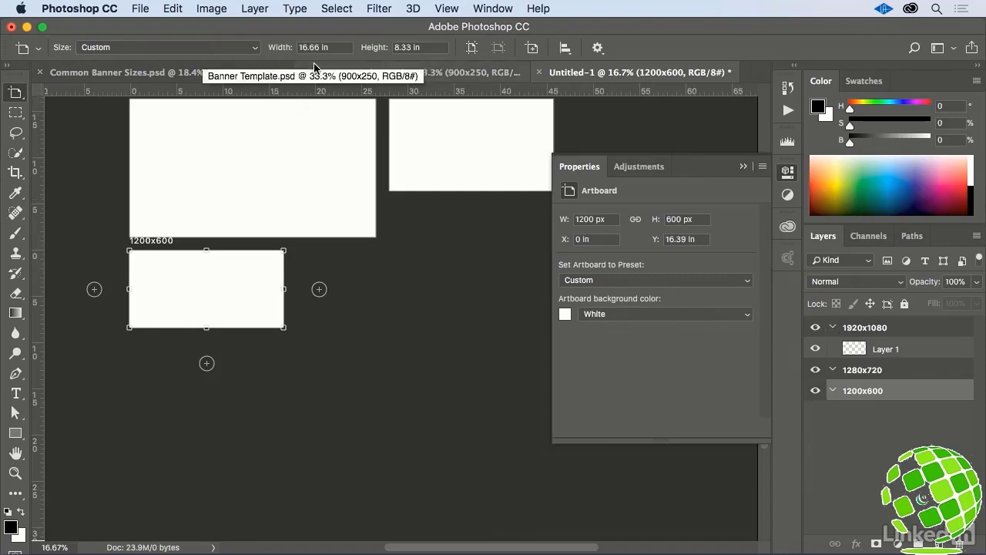
- Review the artboard layouts in the open documents Common Banner Sizes.psd and Banner Template.psd
click(255, 73)
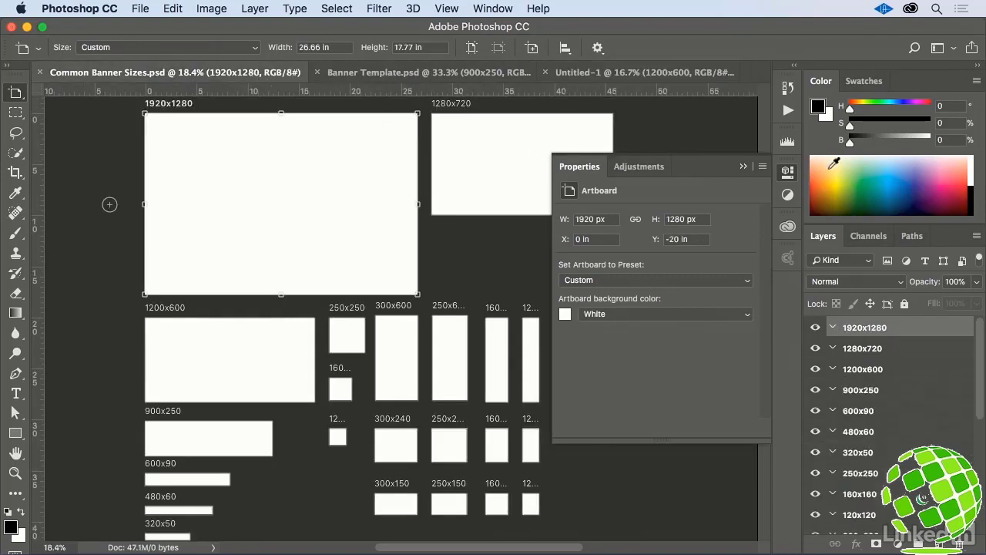
click(743, 167)
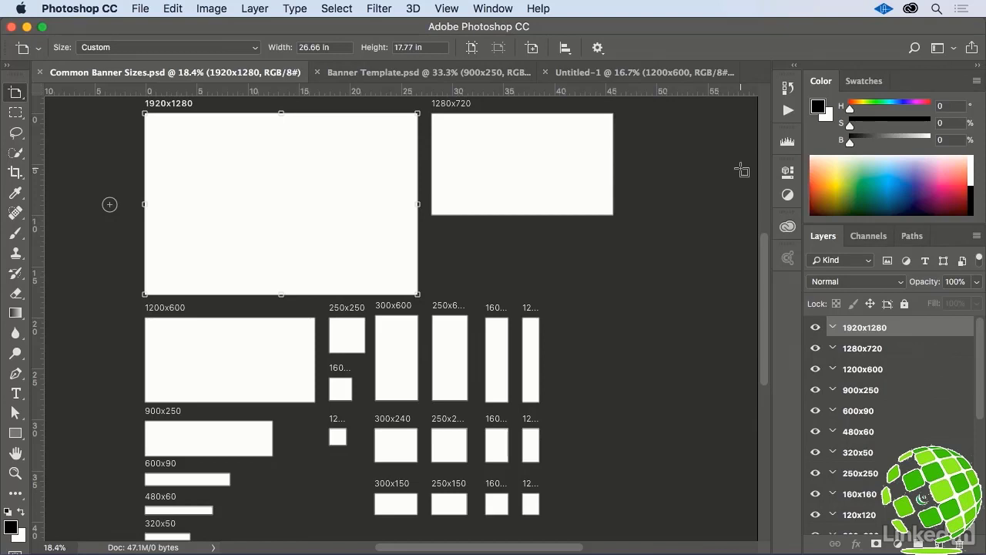
click(484, 74)
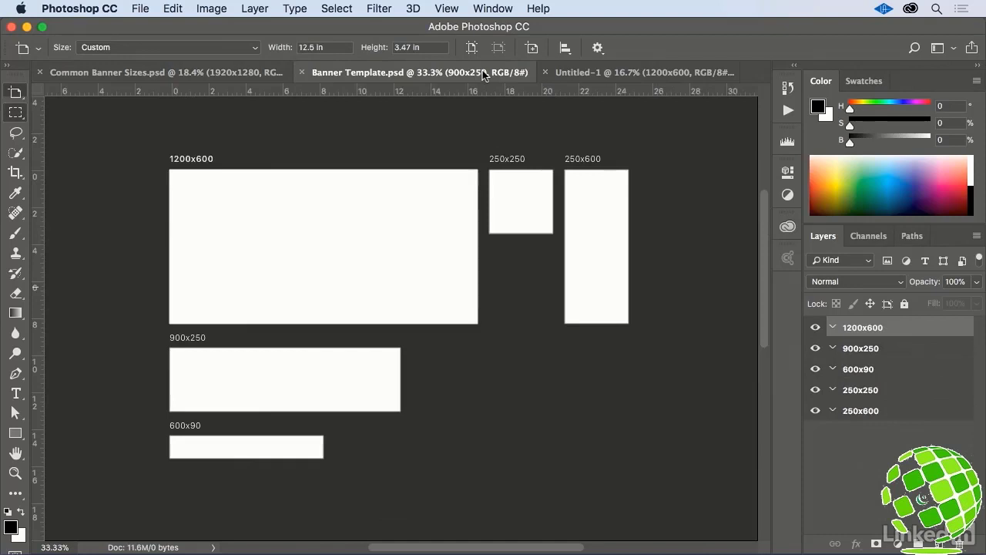